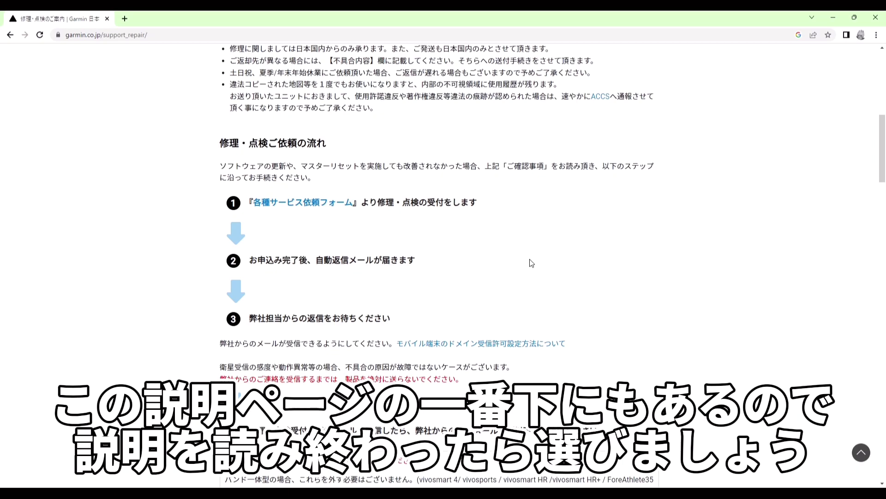
# Scroll through repair guide steps 4–6 down to the 修理依頼フォーム button
pyautogui.scroll(-4, 534, 264)
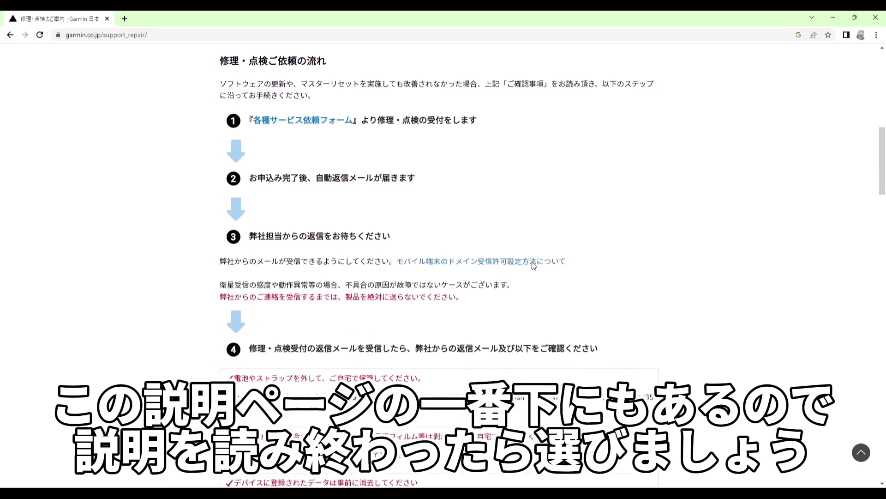
pyautogui.scroll(-2, 534, 269)
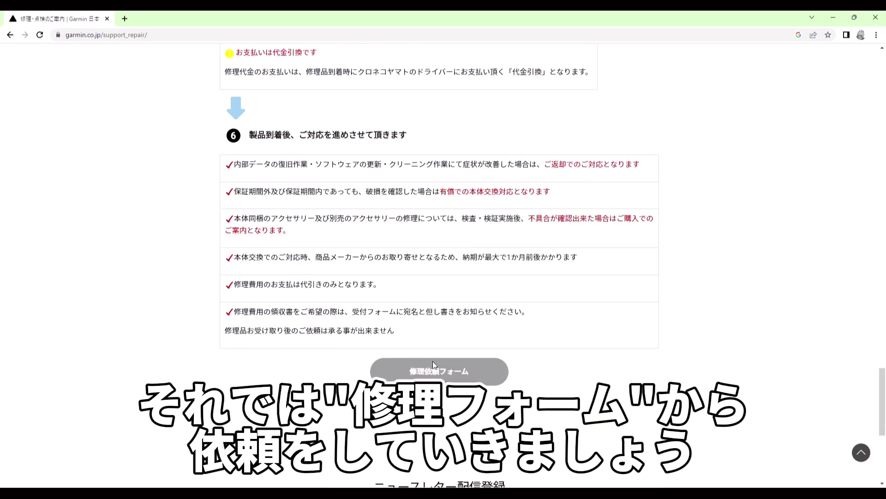
pyautogui.scroll(-2, 446, 368)
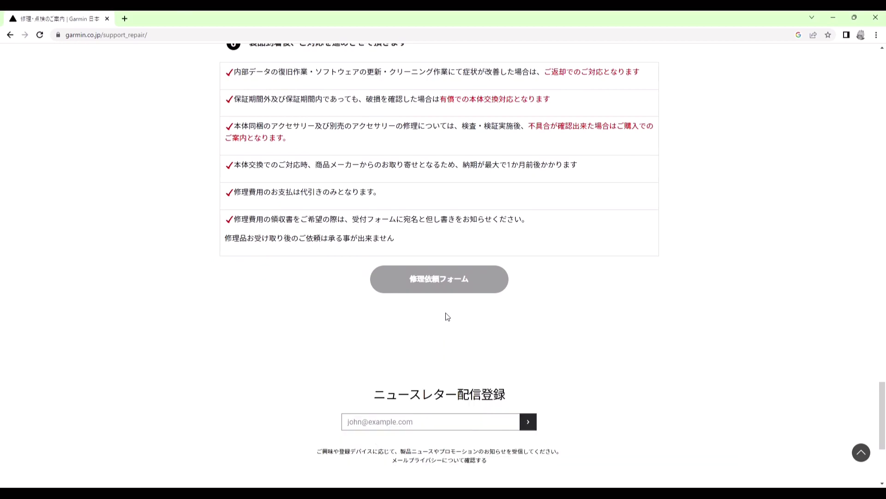
# Open the 修理依頼フォーム and scroll to the serial-number entry section
pyautogui.click(445, 278)
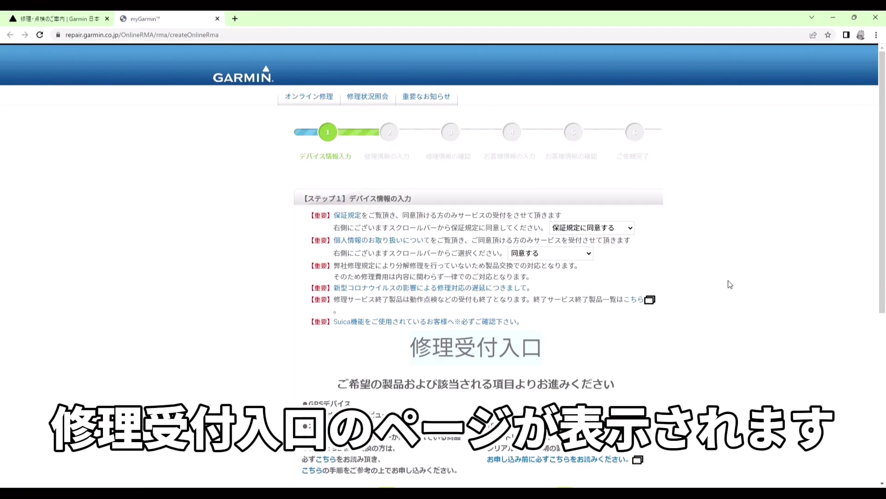
pyautogui.scroll(-5, 735, 287)
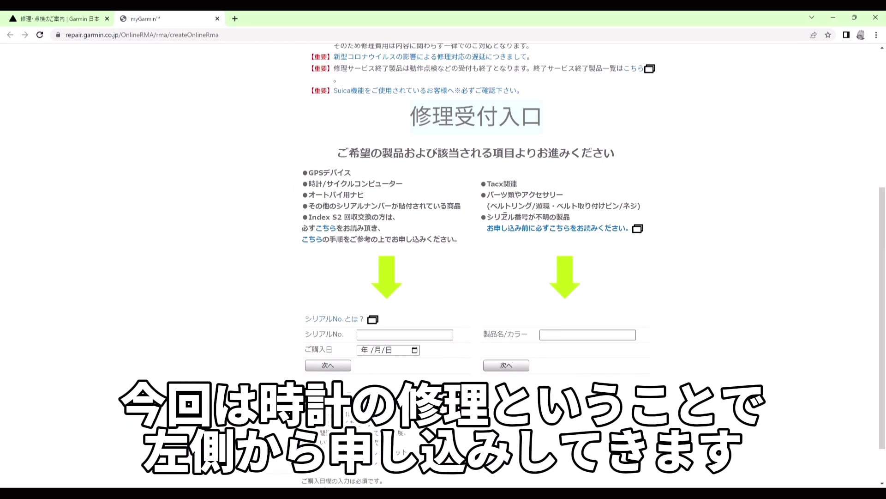
# Enter the device's serial number in the シリアルNo. field
pyautogui.click(380, 334)
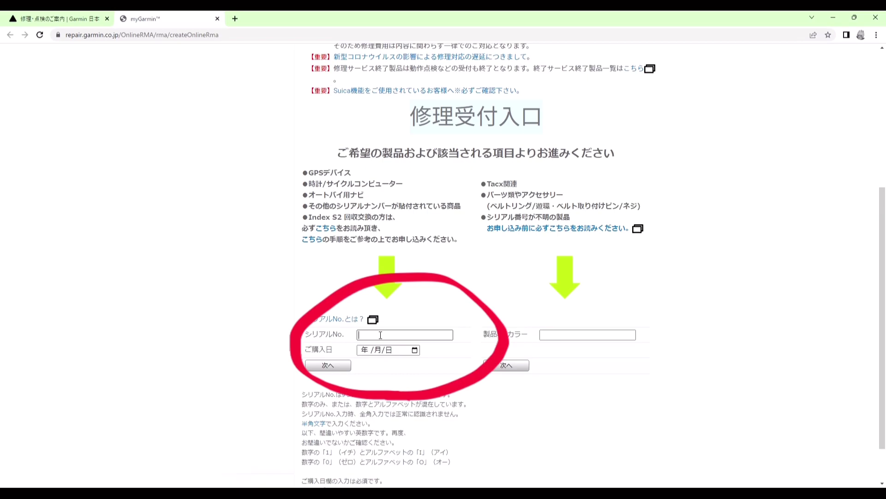
pyautogui.write('5')
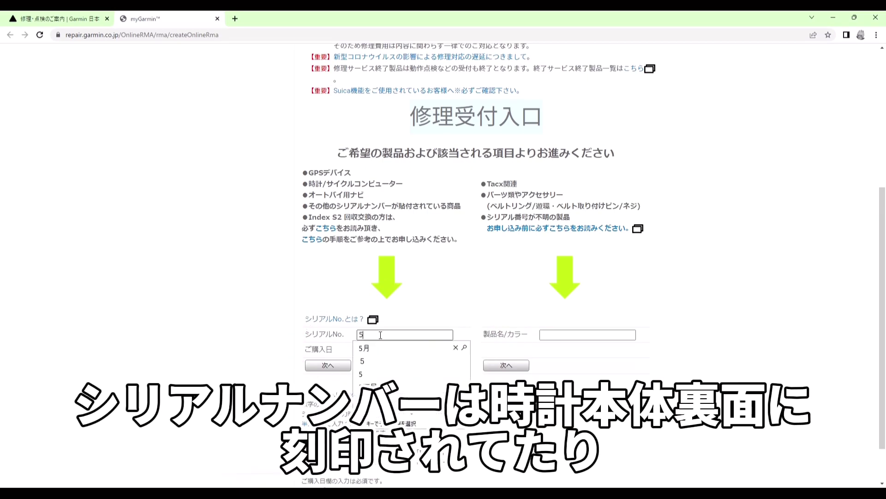
pyautogui.write('D')
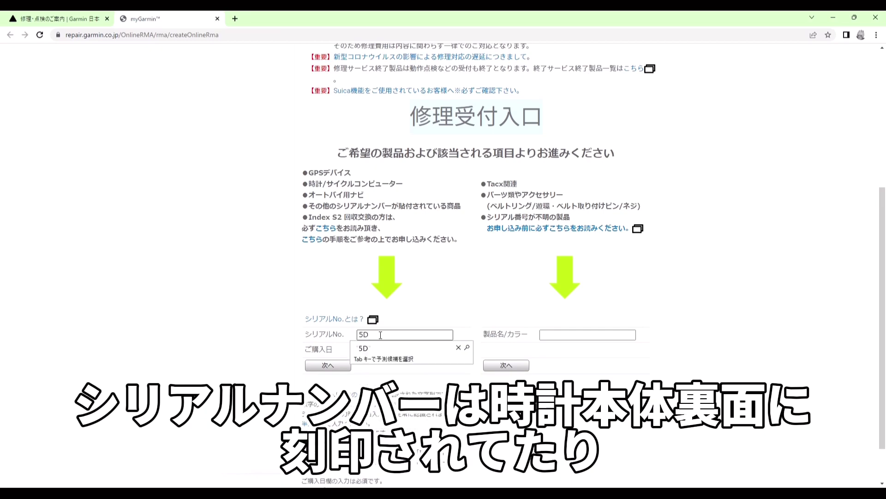
pyautogui.write('B')
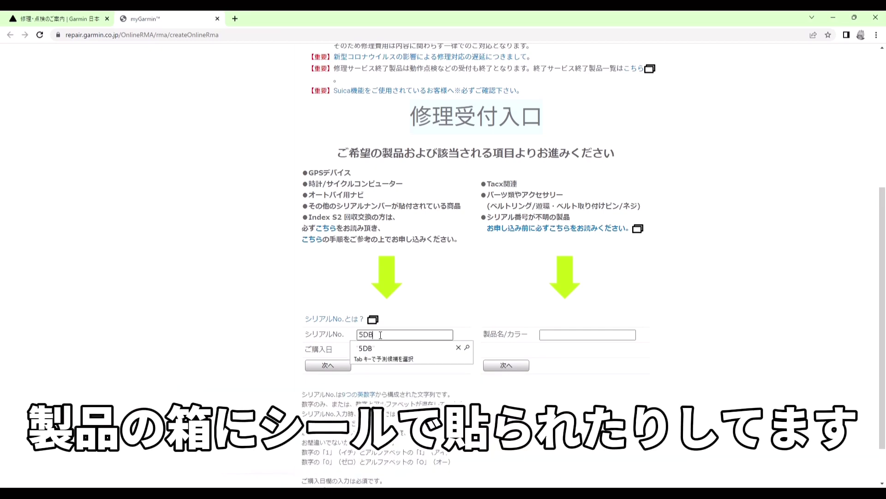
pyautogui.write('3')
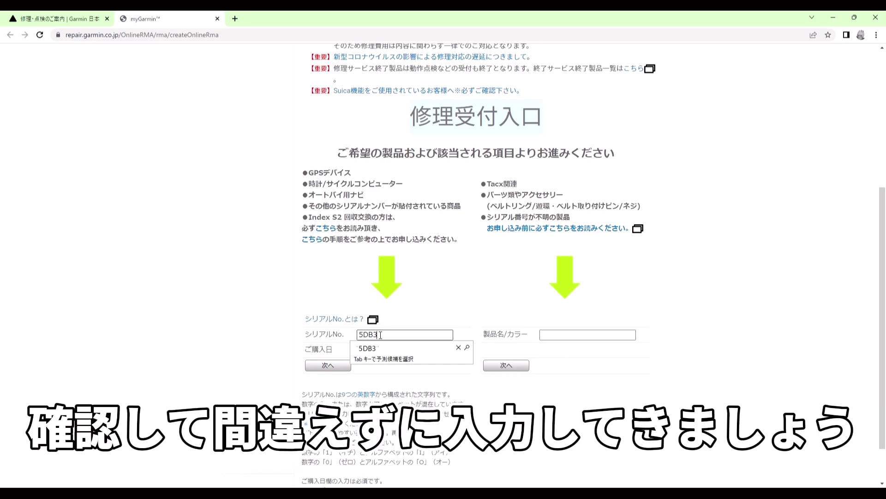
pyautogui.write('06613')
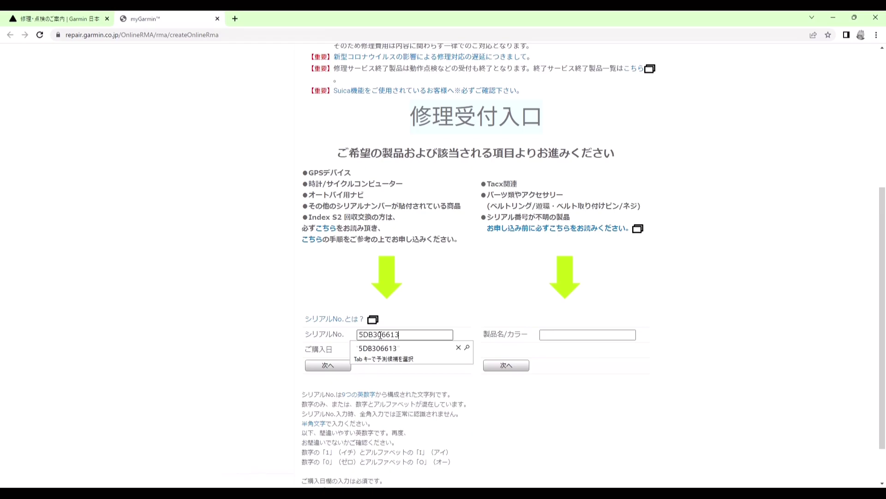
pyautogui.press('Return')
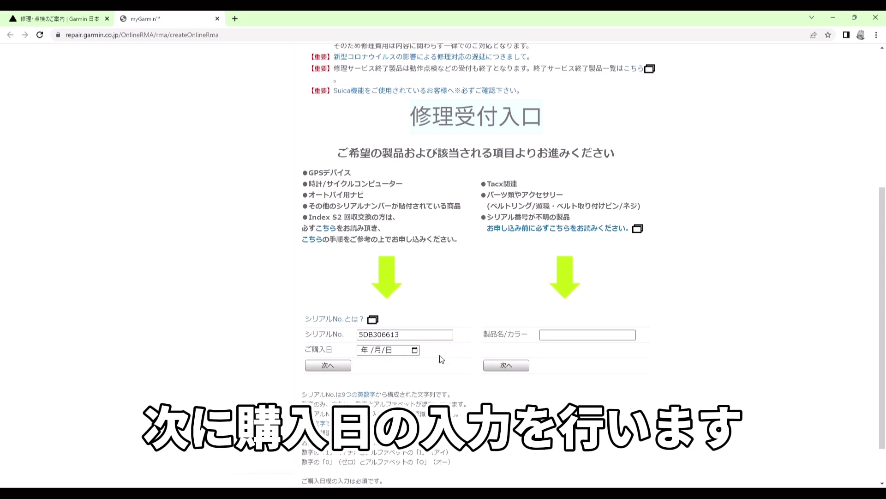
# Set the purchase date to 2020/06/01 in the ご購入日 calendar and continue to step 2
pyautogui.click(415, 349)
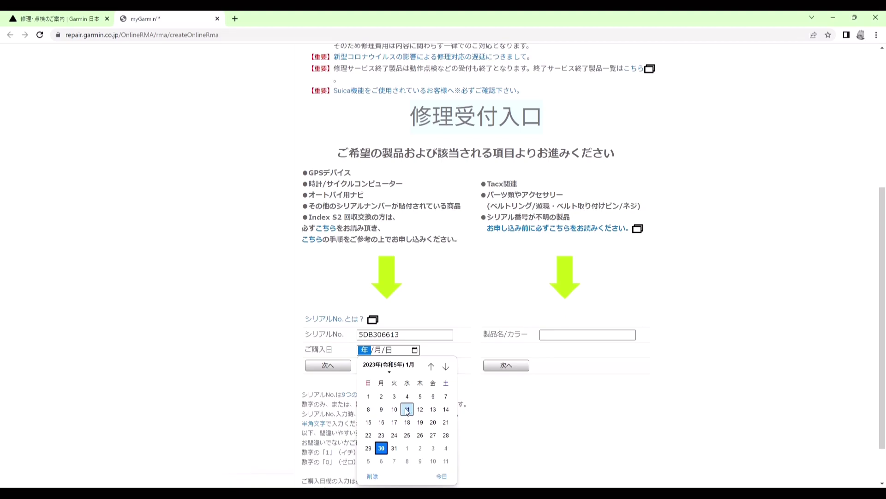
pyautogui.click(432, 366)
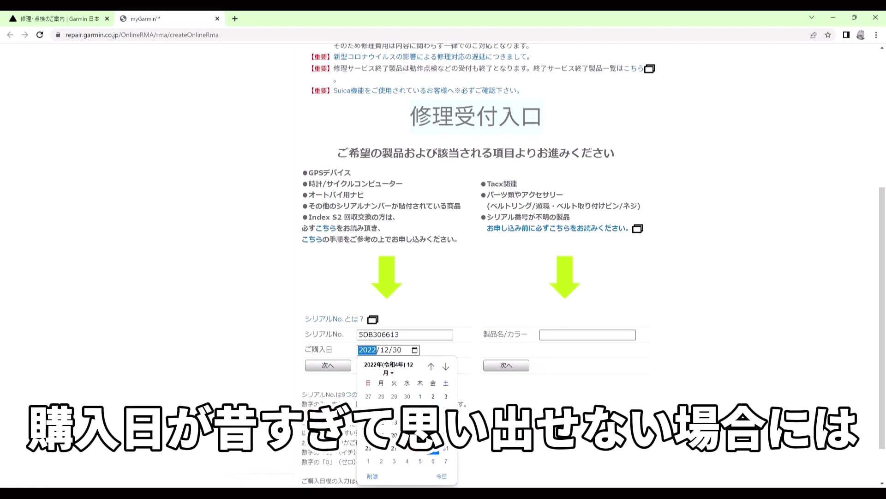
pyautogui.click(432, 366)
pyautogui.click(432, 366)
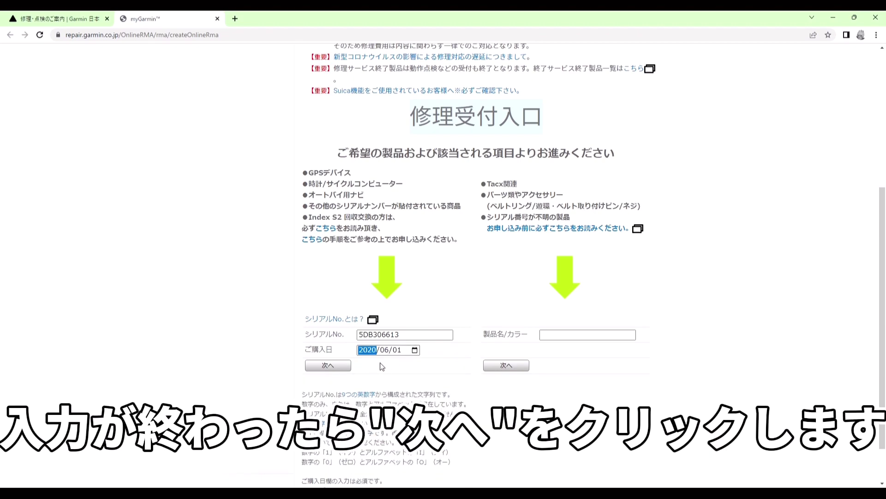
pyautogui.click(329, 367)
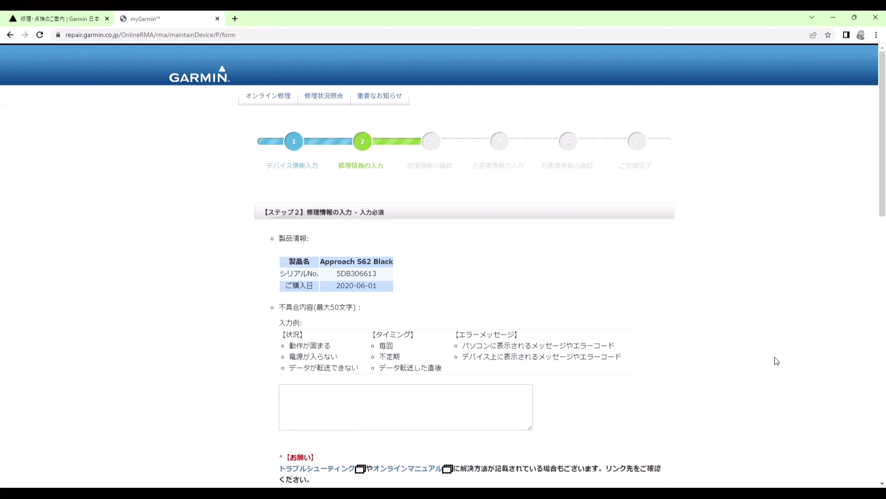
# Write 充電できなくなった as the fault description in 不具合内容
pyautogui.scroll(-1, 777, 361)
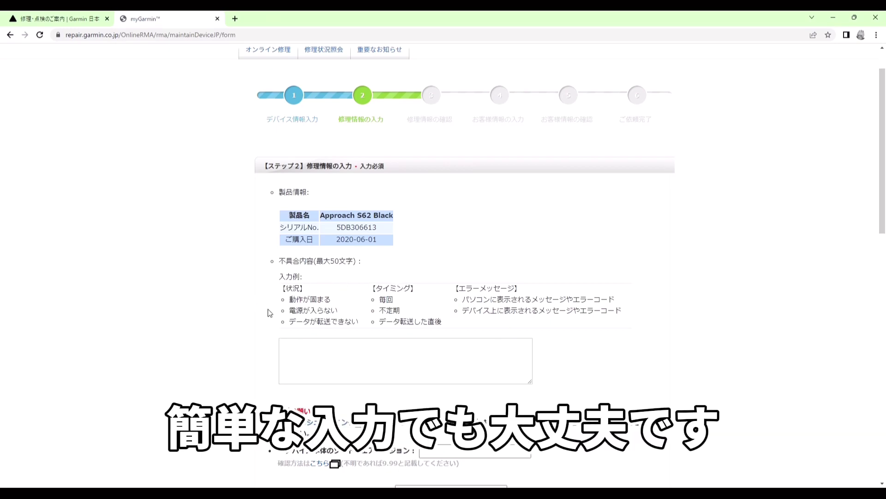
pyautogui.click(319, 353)
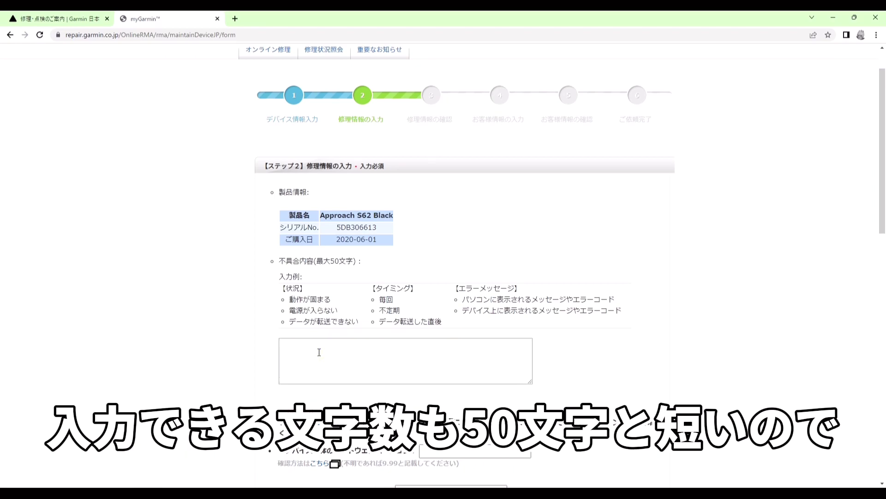
pyautogui.write('充電できない')
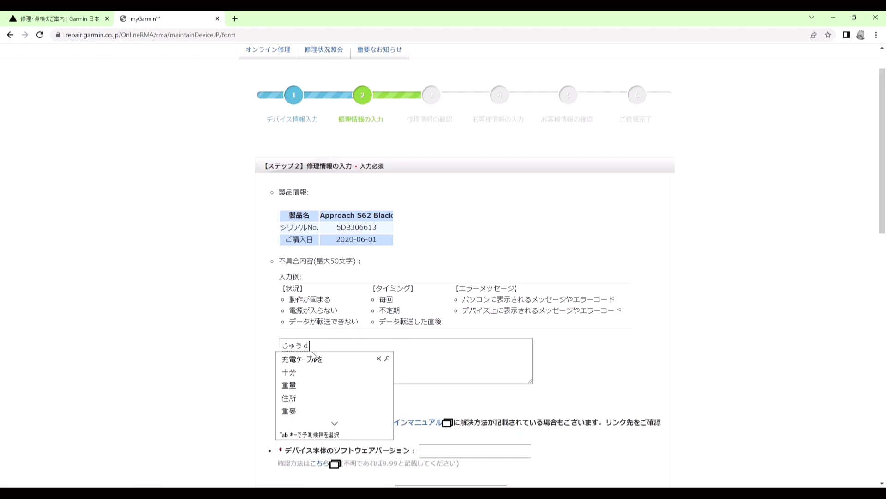
pyautogui.press('BackSpace')
pyautogui.write('くなった')
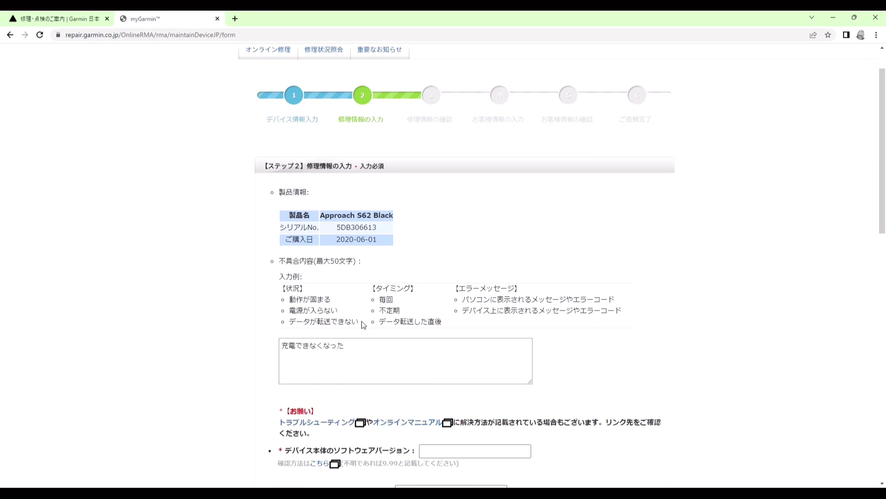
pyautogui.scroll(-5, 415, 250)
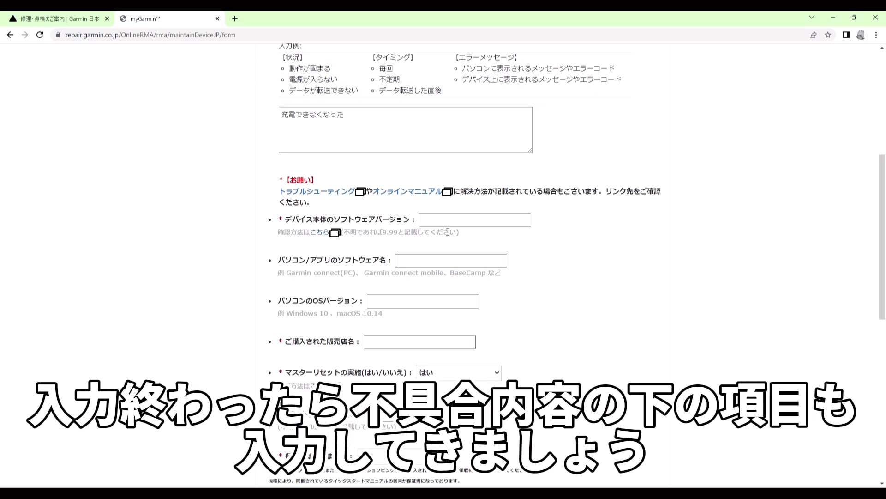
# Enter 9.99 as the device software version
pyautogui.scroll(-1, 446, 228)
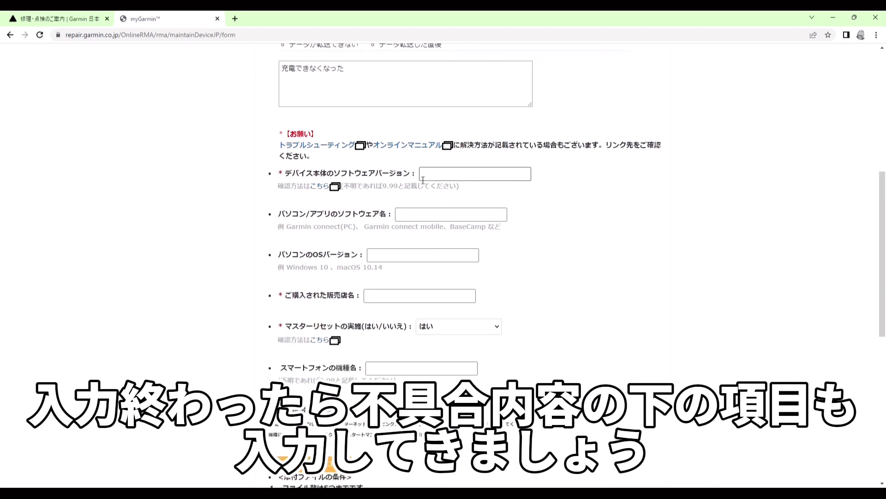
pyautogui.click(446, 178)
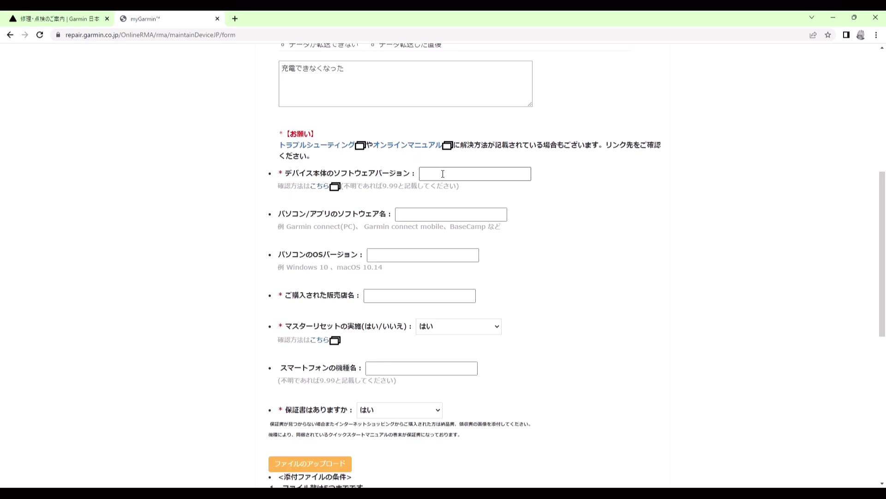
pyautogui.write('9.99')
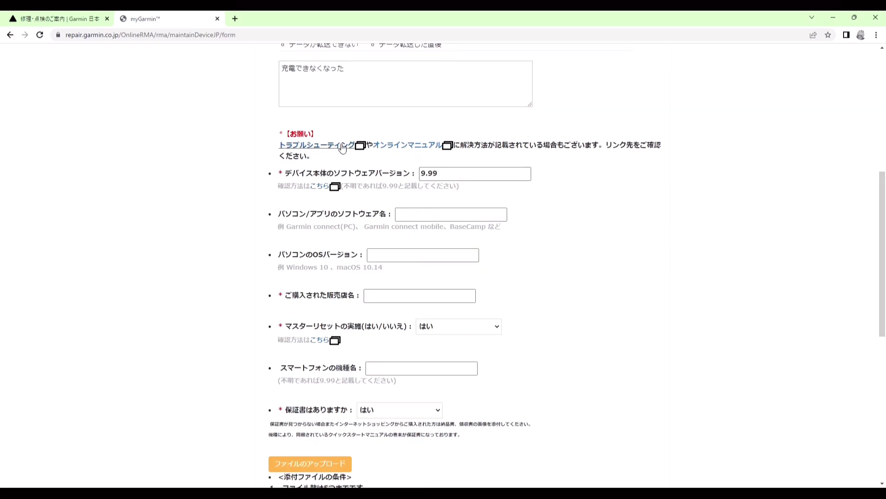
# Enter ガーミンオンラインストア as the store of purchase and open the master reset guide
pyautogui.scroll(-2, 397, 208)
pyautogui.click(381, 204)
pyautogui.write('ガーミンオンラインストア')
pyautogui.press('Return')
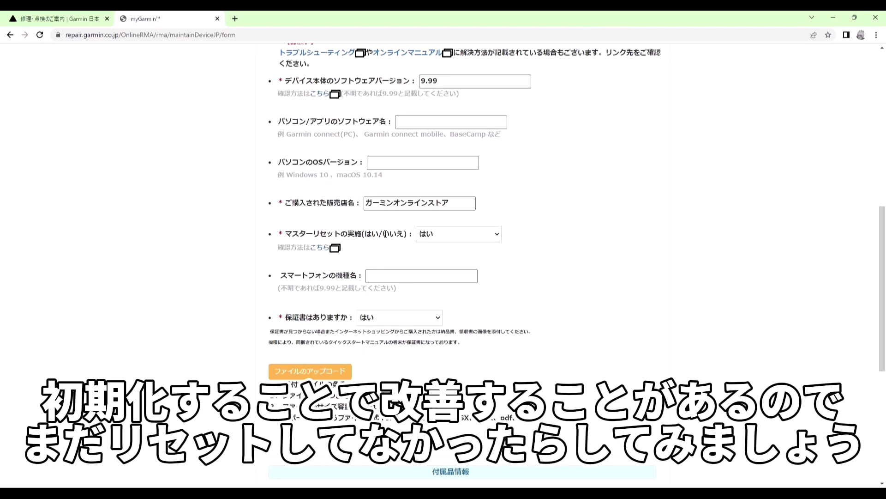
pyautogui.click(320, 248)
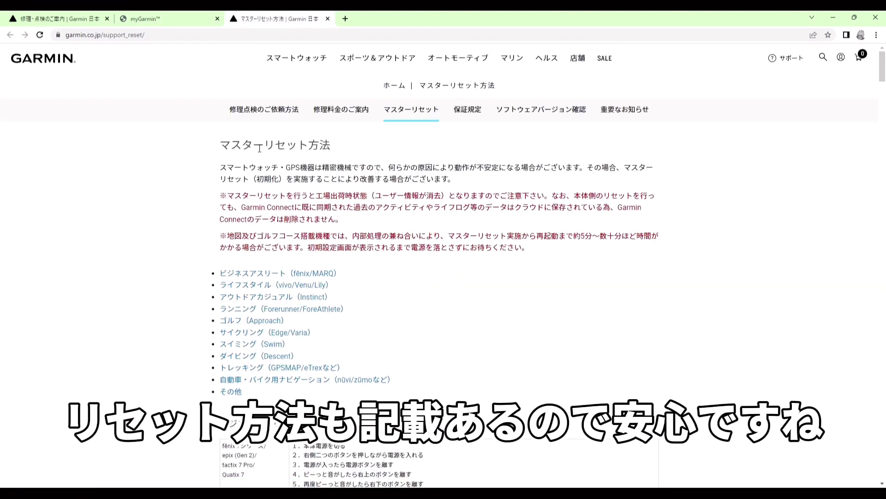
# Close the マスターリセット方法 guide tab with Ctrl+W
pyautogui.scroll(-2, 427, 217)
pyautogui.scroll(-3, 426, 213)
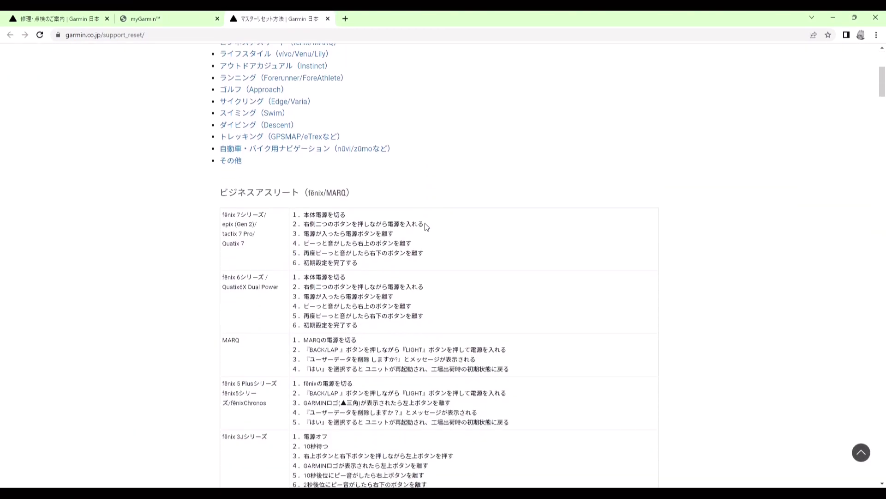
pyautogui.scroll(-3, 369, 205)
pyautogui.hotkey('ctrl', 'w')
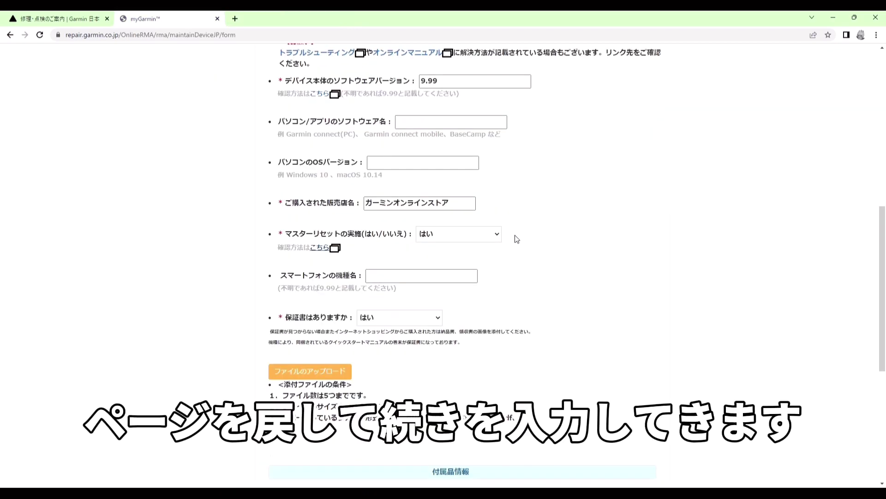
# Answer いいえ to the 保証書はありますか warranty-card question
pyautogui.click(444, 236)
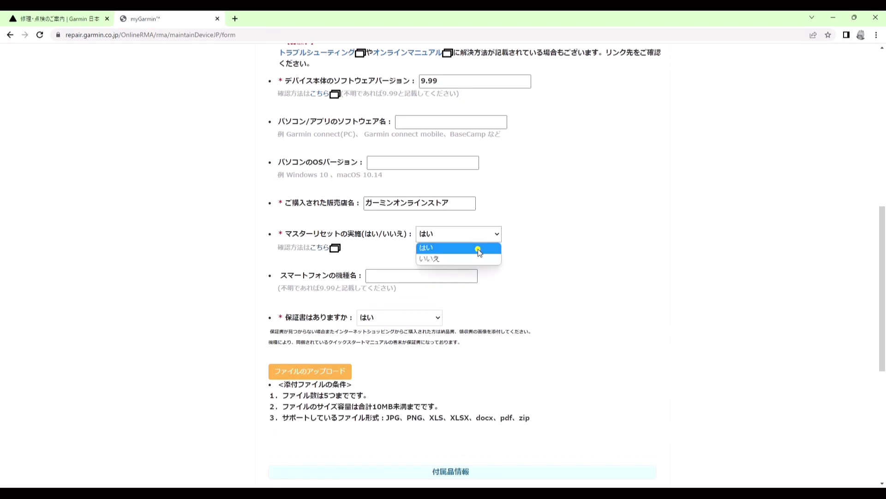
pyautogui.scroll(-1, 476, 252)
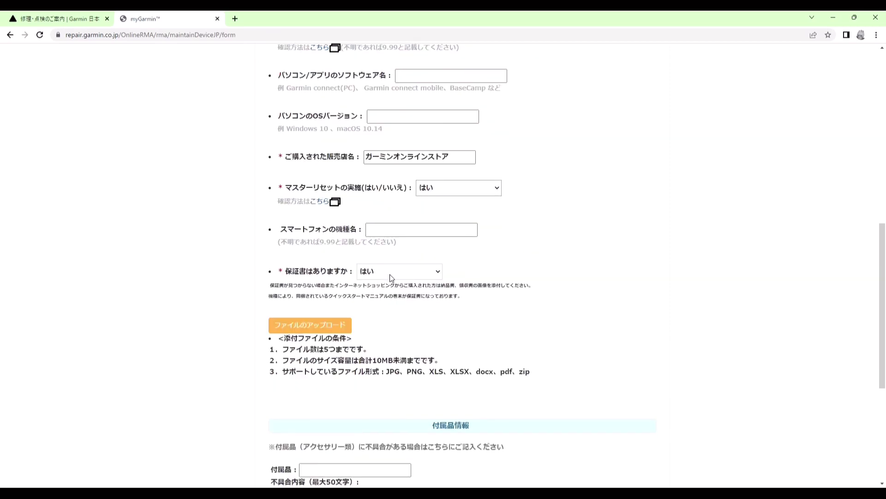
pyautogui.click(405, 272)
pyautogui.click(402, 294)
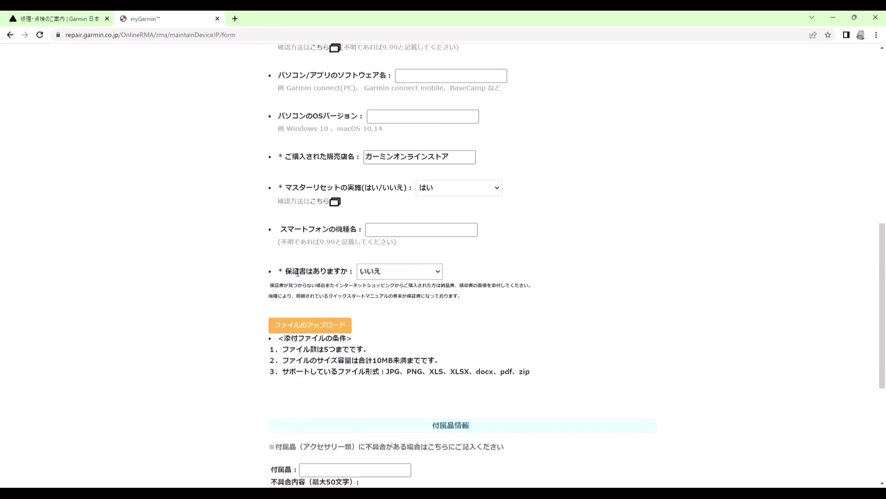
# Proceed from the bottom of the step 2 form to the step 3 repair confirmation
pyautogui.scroll(-3, 462, 276)
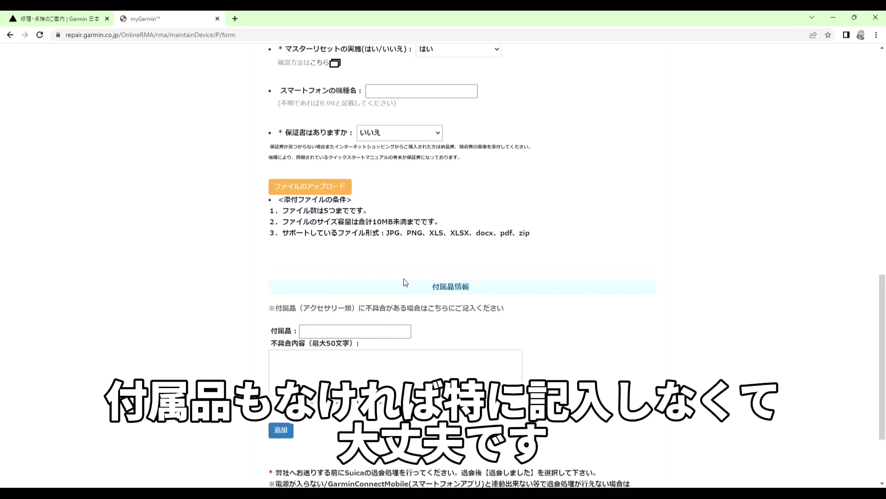
pyautogui.scroll(-1, 396, 282)
pyautogui.scroll(-1, 479, 252)
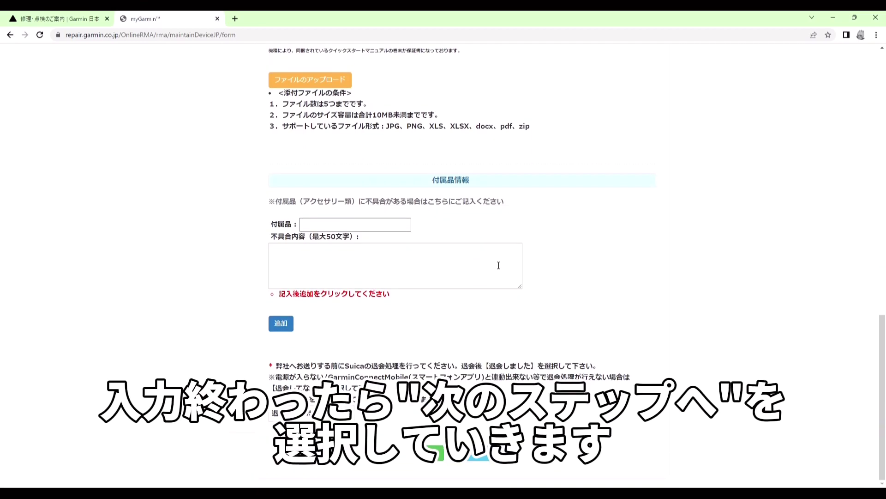
pyautogui.scroll(15, 498, 265)
pyautogui.scroll(-3, 347, 271)
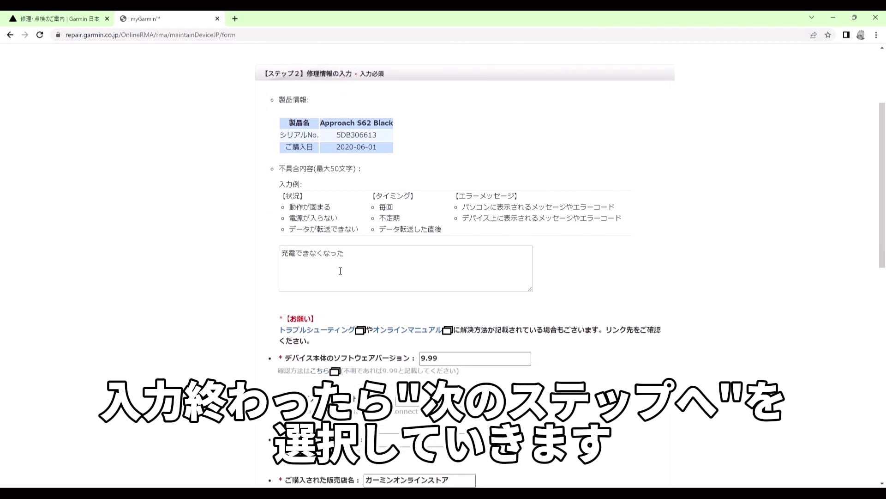
pyautogui.scroll(-20, 347, 271)
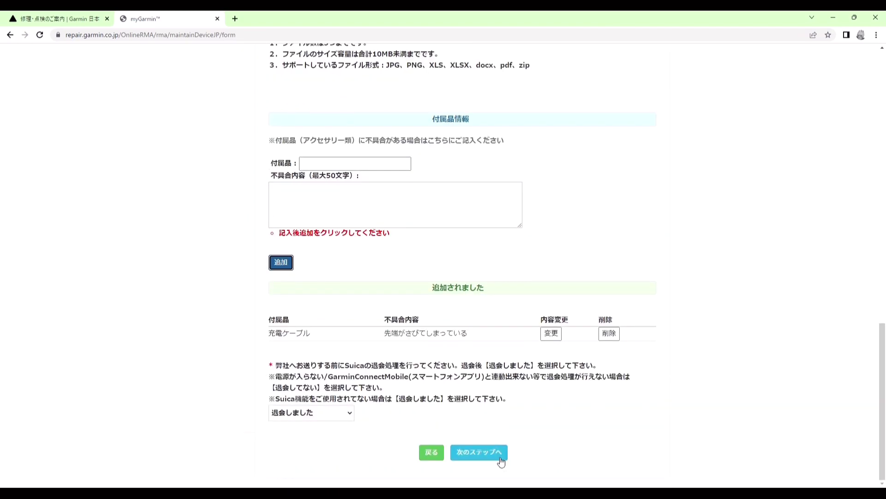
pyautogui.click(480, 455)
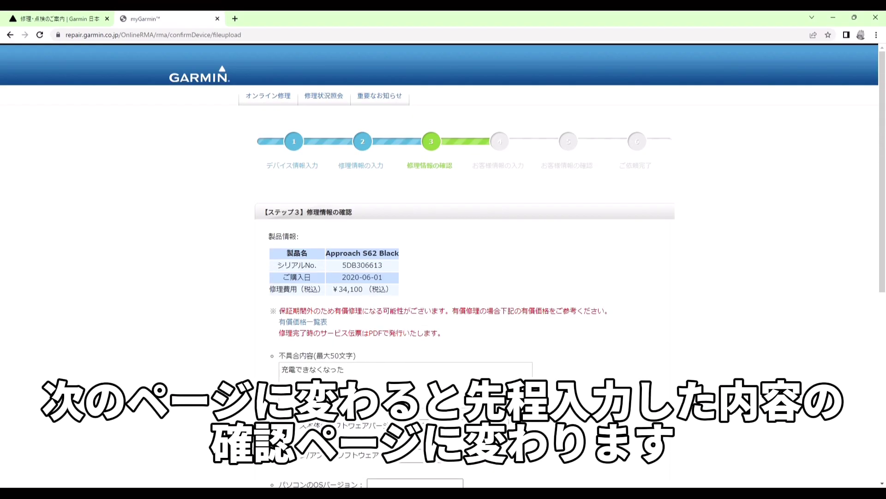
pyautogui.scroll(-2, 635, 405)
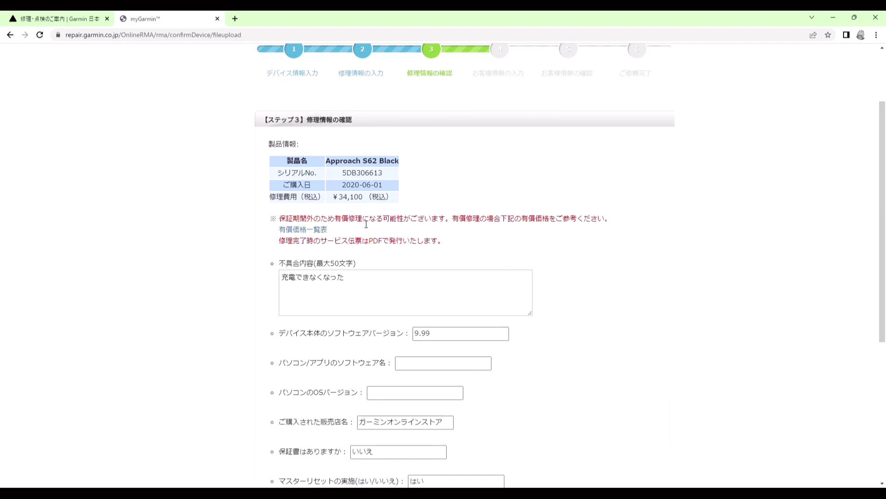
pyautogui.click(303, 233)
pyautogui.scroll(-5, 443, 238)
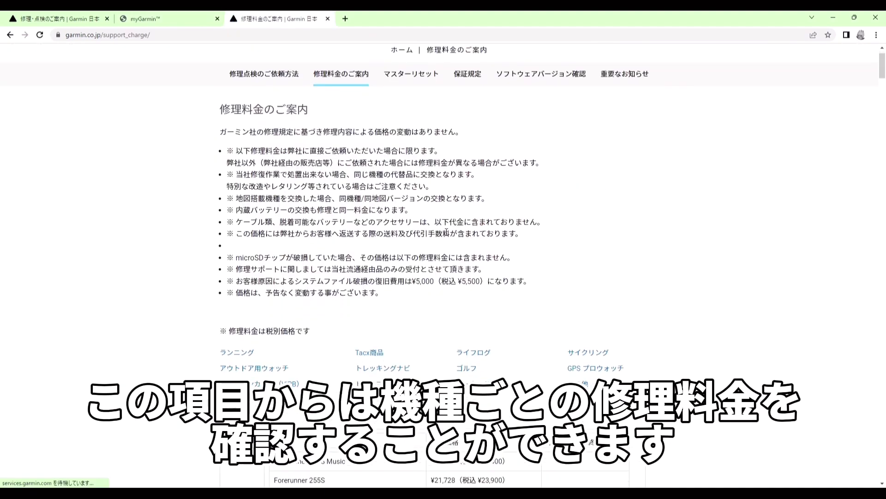
pyautogui.scroll(-2, 441, 244)
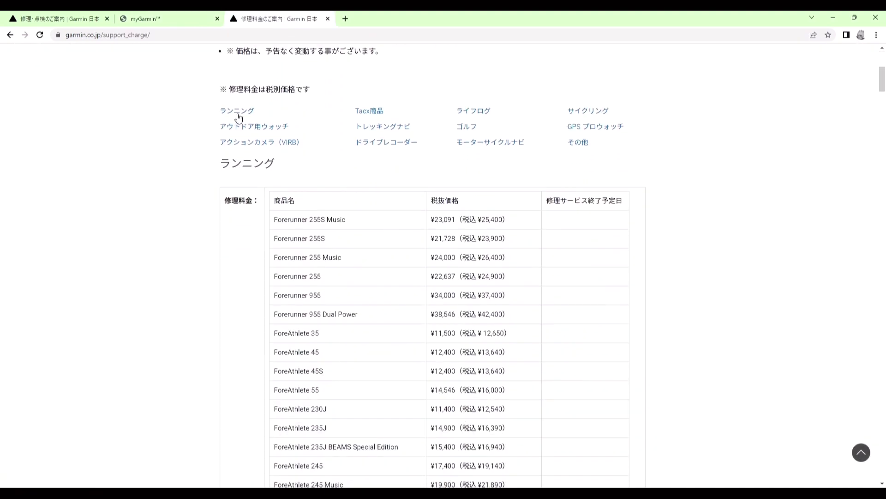
pyautogui.scroll(-2, 478, 258)
pyautogui.scroll(-15, 485, 276)
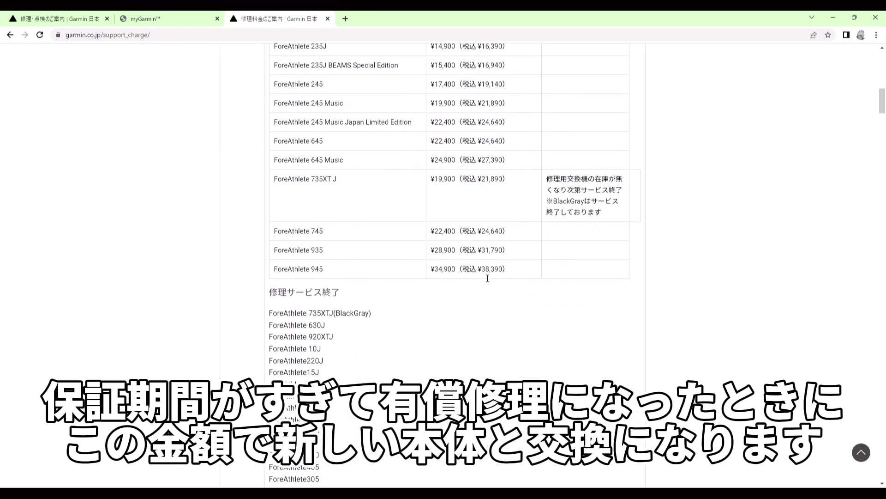
pyautogui.scroll(20, 493, 280)
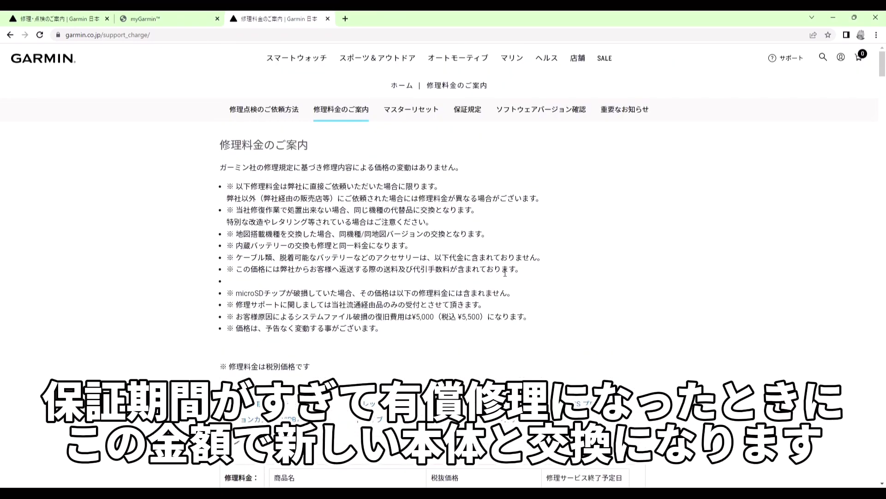
pyautogui.scroll(-5, 340, 219)
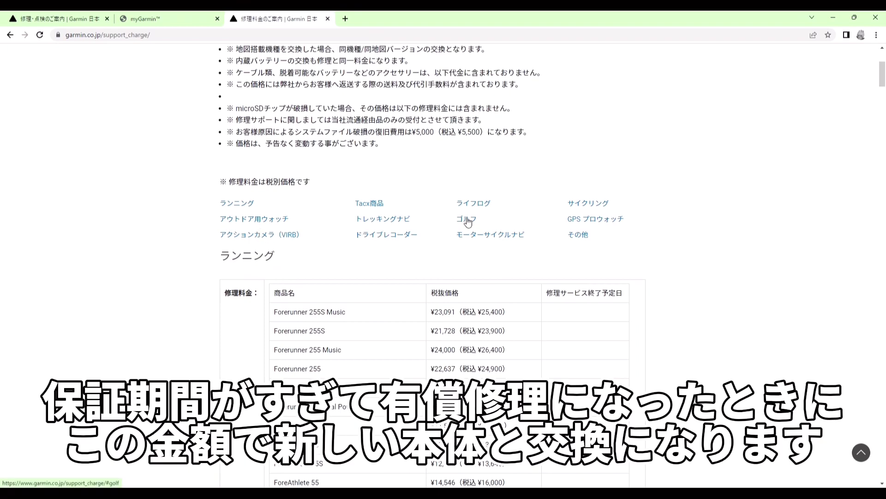
pyautogui.hotkey('ctrl', 'w')
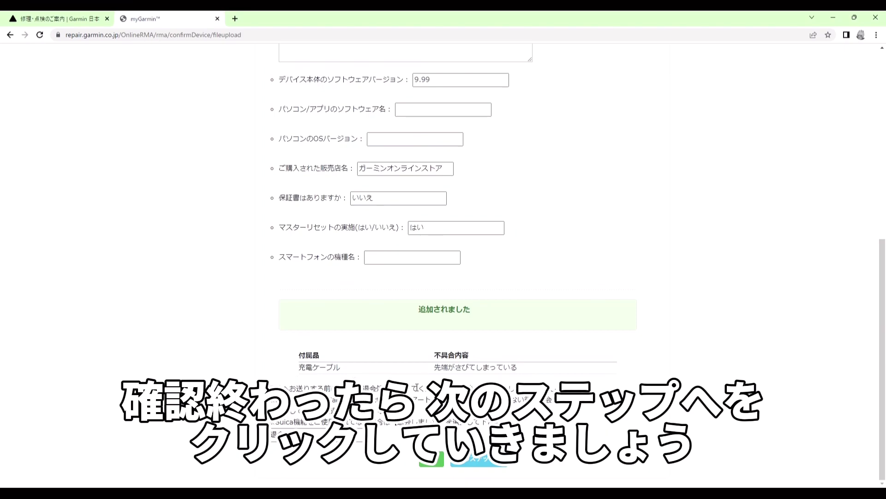
# Proceed to step 4 and scroll to the customer information fields
pyautogui.click(481, 459)
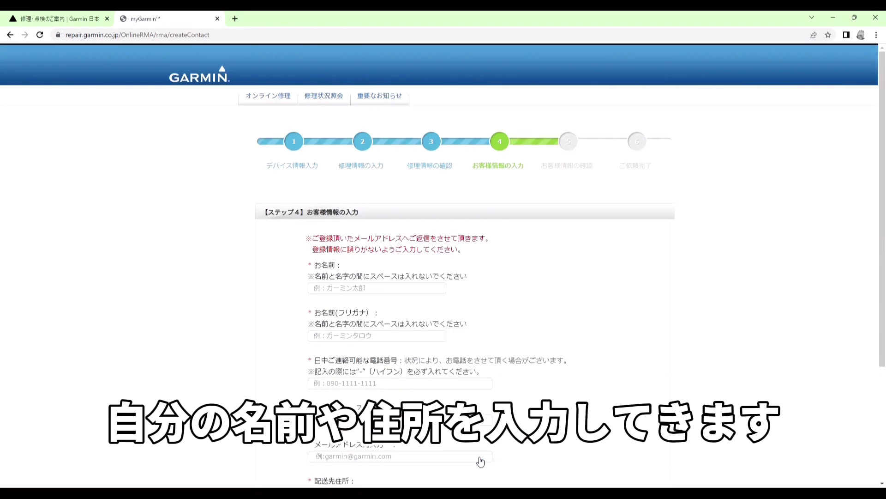
pyautogui.scroll(-1, 383, 245)
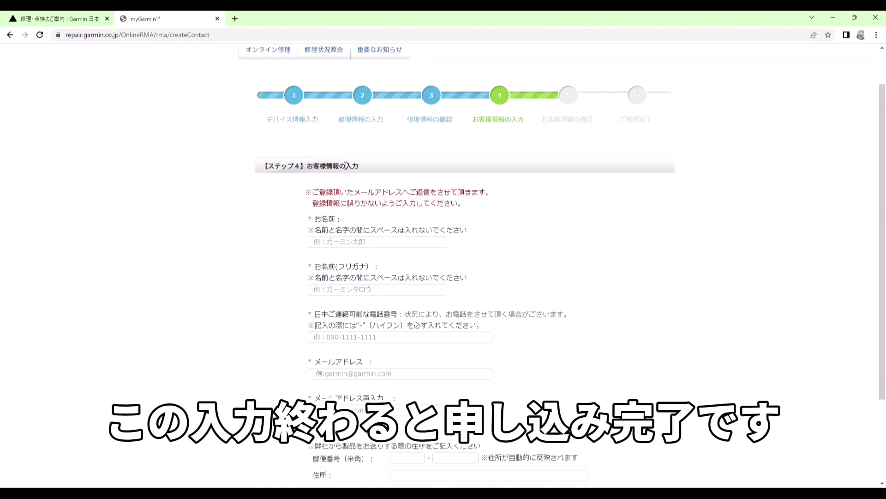
pyautogui.scroll(-1, 401, 230)
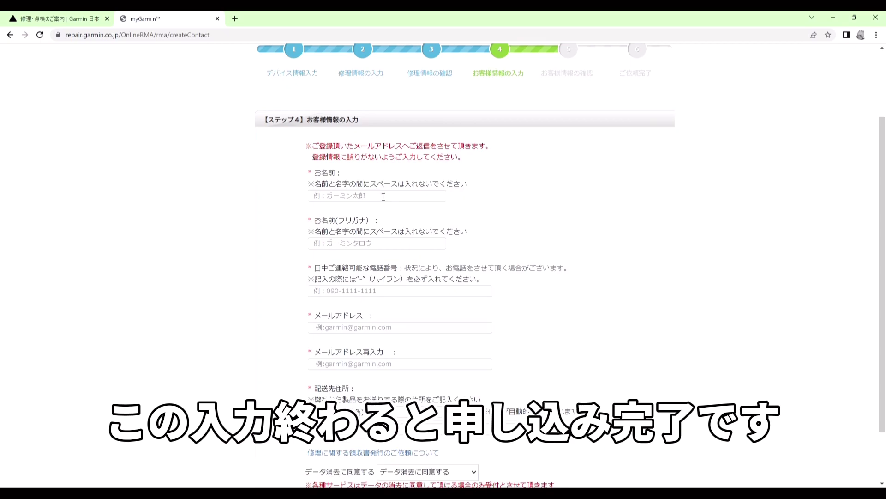
pyautogui.scroll(-1, 383, 196)
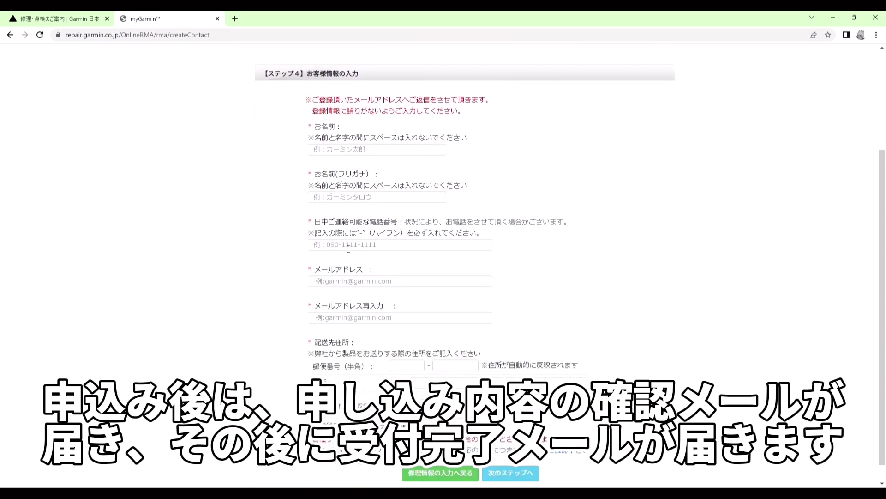
pyautogui.scroll(-1, 352, 252)
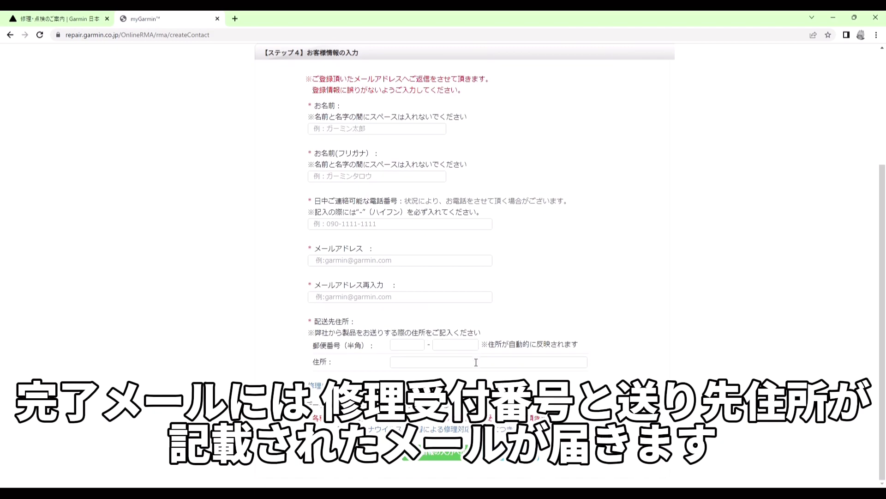
# Enter the customer's name in お名前 and its reading in フリガナ
pyautogui.click(370, 128)
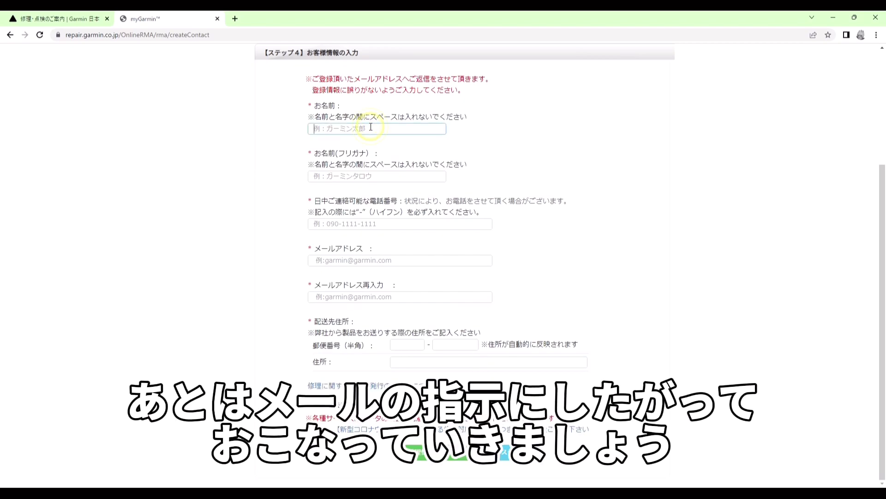
pyautogui.write('モリ')
pyautogui.click(369, 176)
pyautogui.write('モリ')
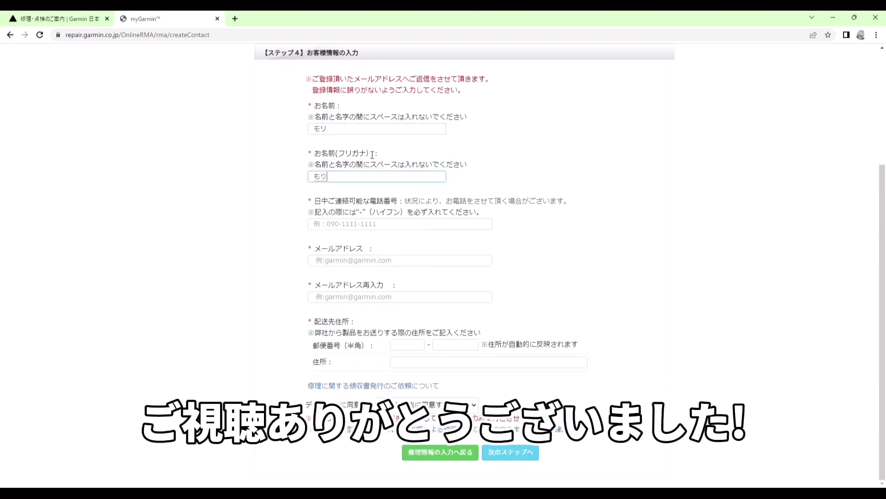